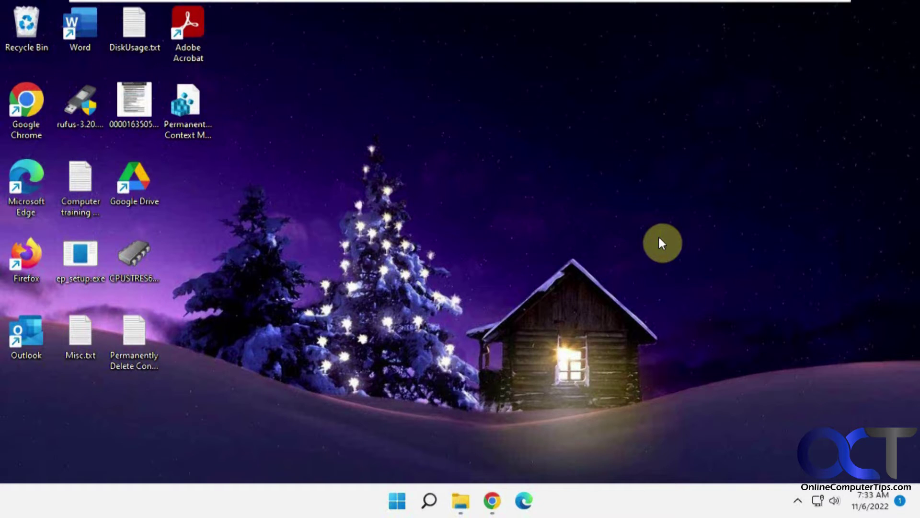
- Launch DesktopSnowOK_x64.exe from the DesktopSnowOK_x64 download folder and minimise the folder window
click(461, 500)
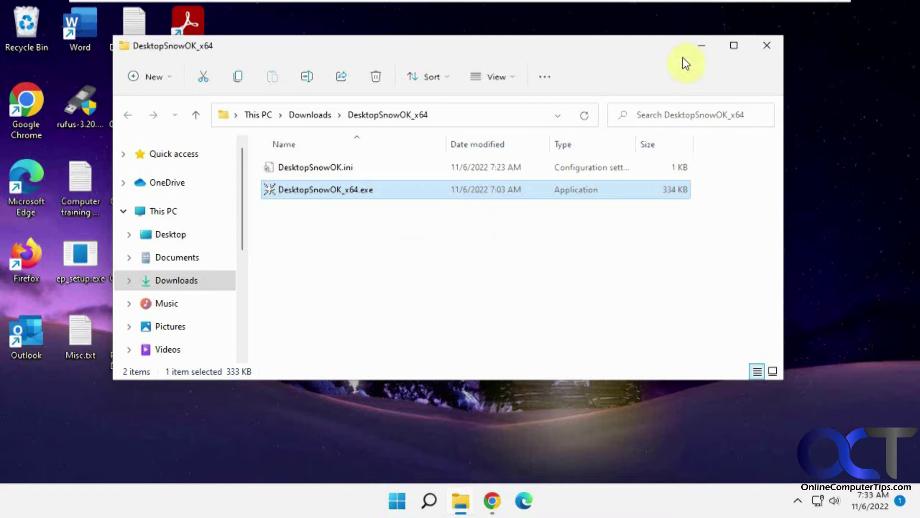
click(698, 48)
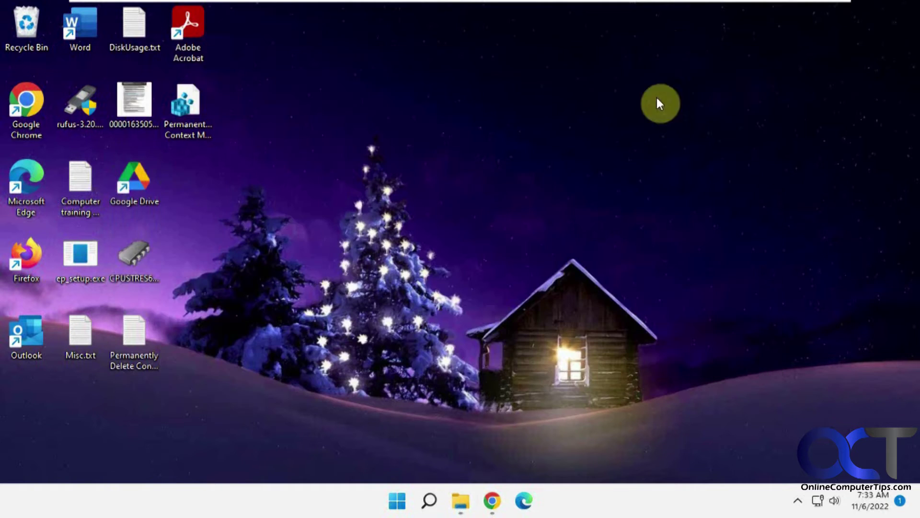
click(466, 502)
double_click(356, 191)
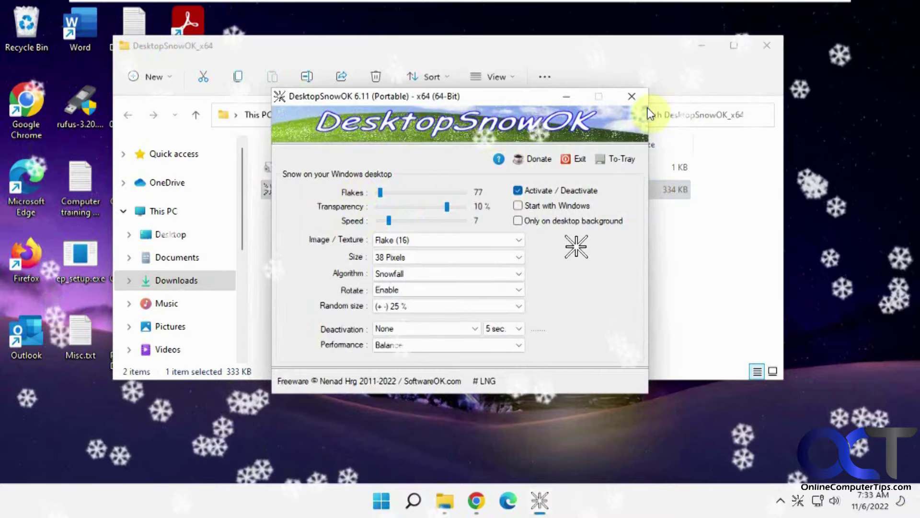
click(701, 46)
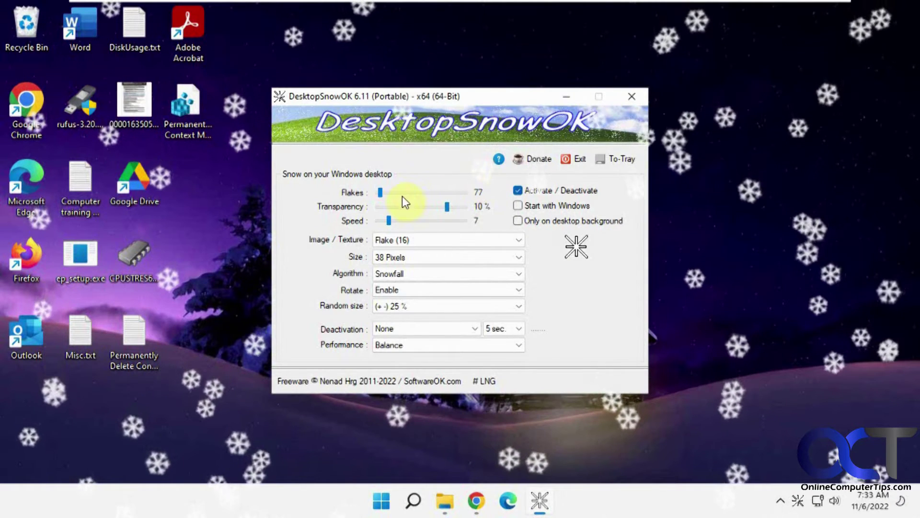
- Set the number of flakes to 71 and the snow speed to 6
mouse_move(381, 194)
mouse_down()
mouse_move(396, 196)
mouse_move(380, 191)
mouse_up()
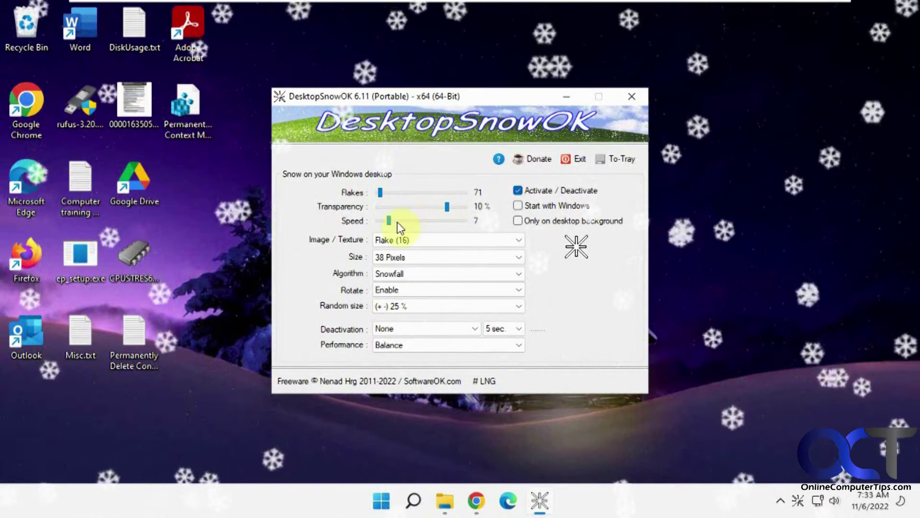
mouse_move(388, 221)
mouse_down()
mouse_move(403, 224)
mouse_move(388, 224)
mouse_up()
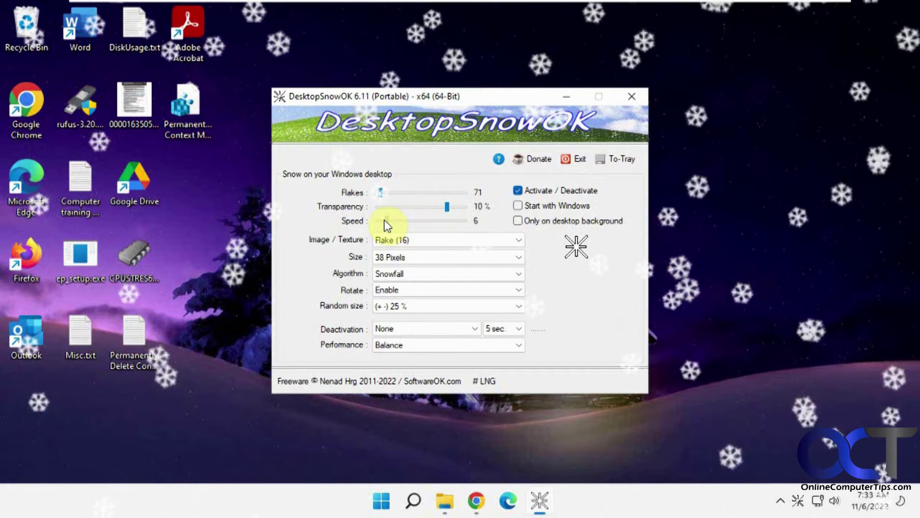
- Try the red ball and the Yellow Flower 1 (12) textures for the falling image
click(412, 239)
scroll(413, 236, up, 1)
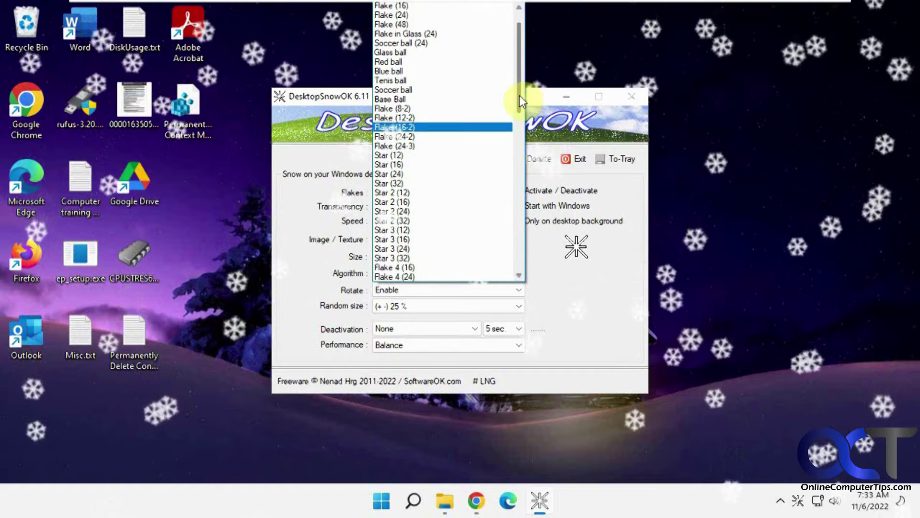
click(420, 91)
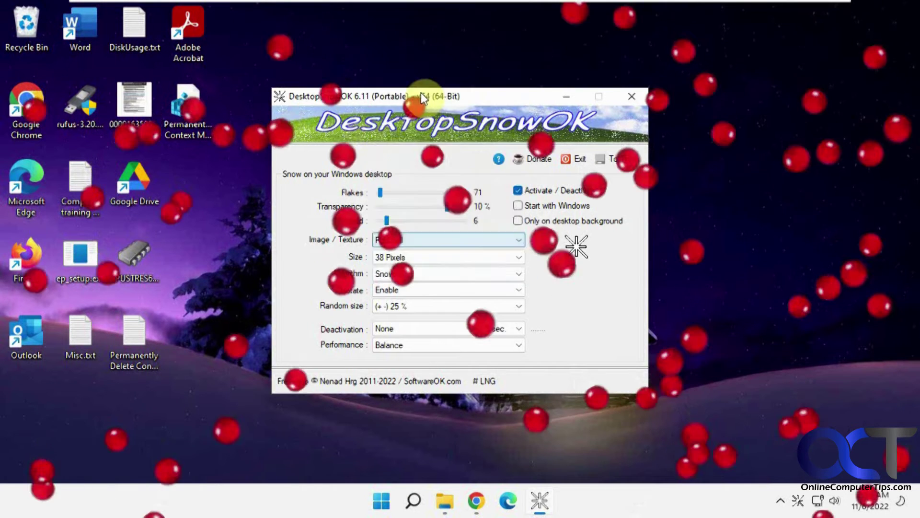
click(519, 239)
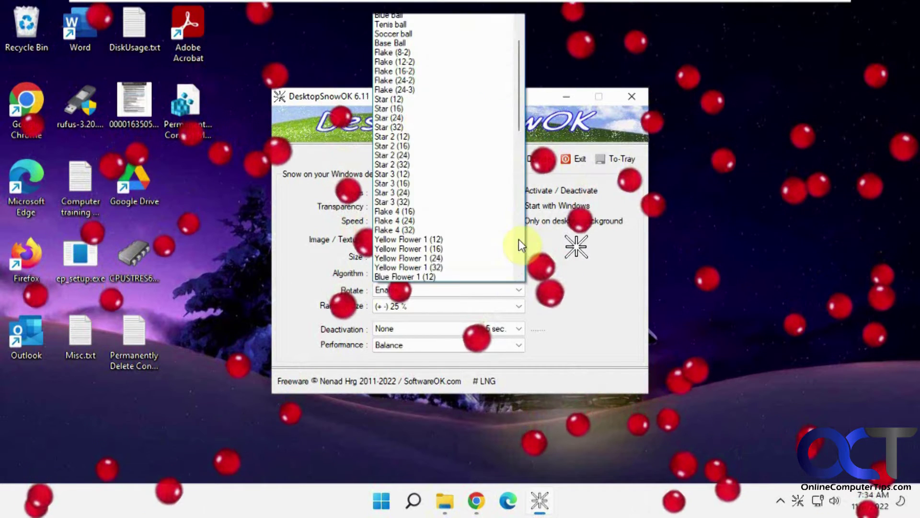
click(445, 239)
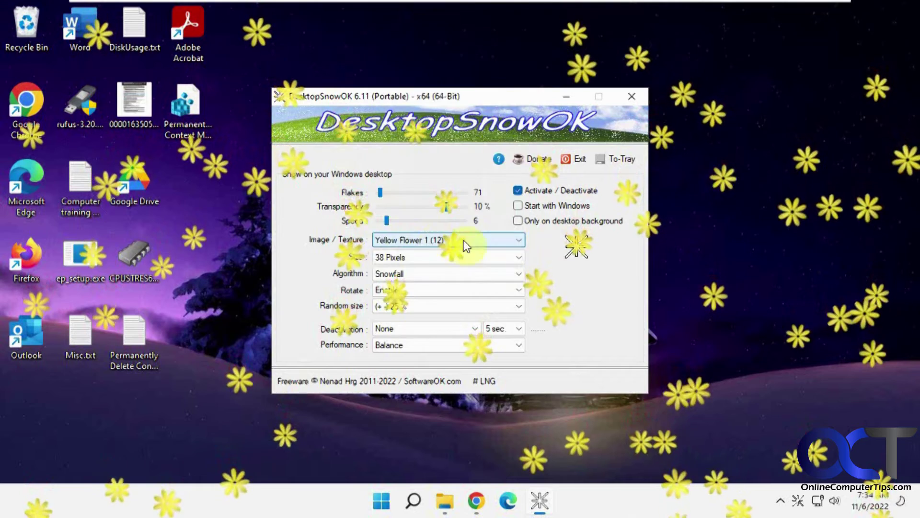
- Try a heart texture for the falling image, followed by Flake (24-2)
click(519, 241)
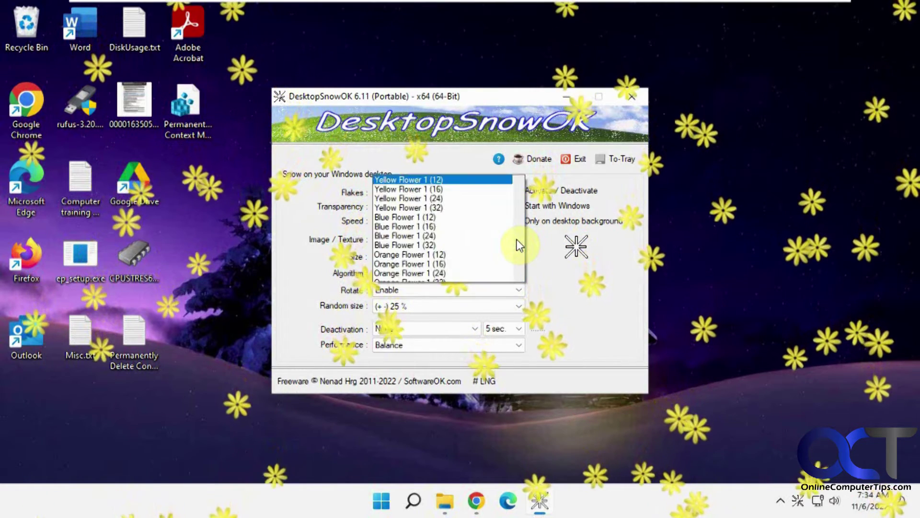
click(511, 192)
click(517, 239)
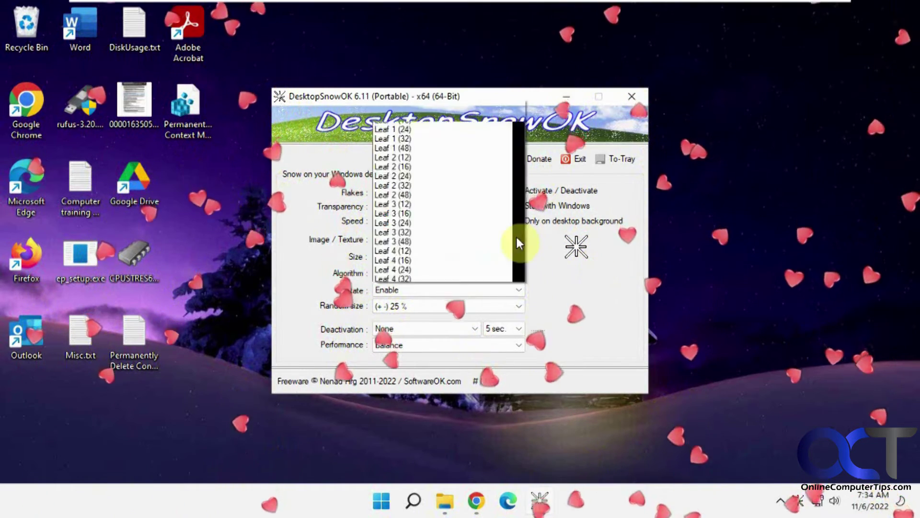
scroll(500, 191, up, 15)
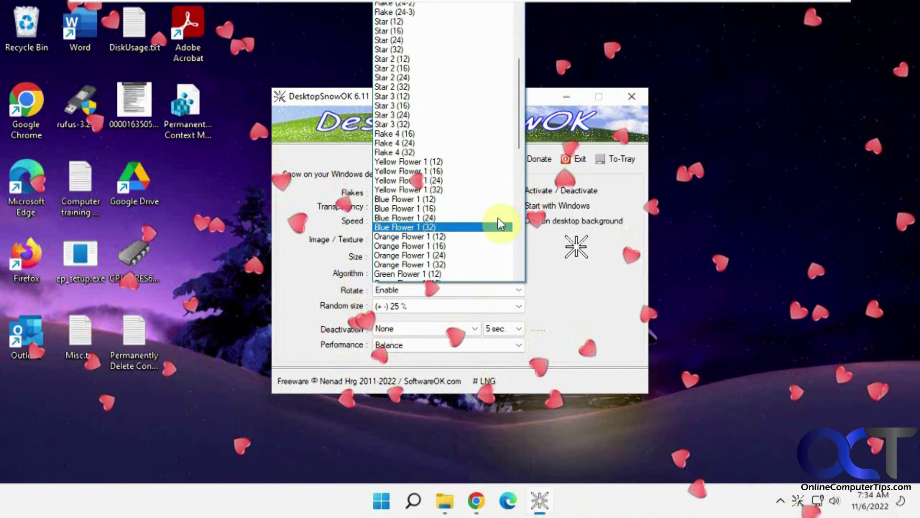
scroll(495, 216, up, 3)
click(432, 136)
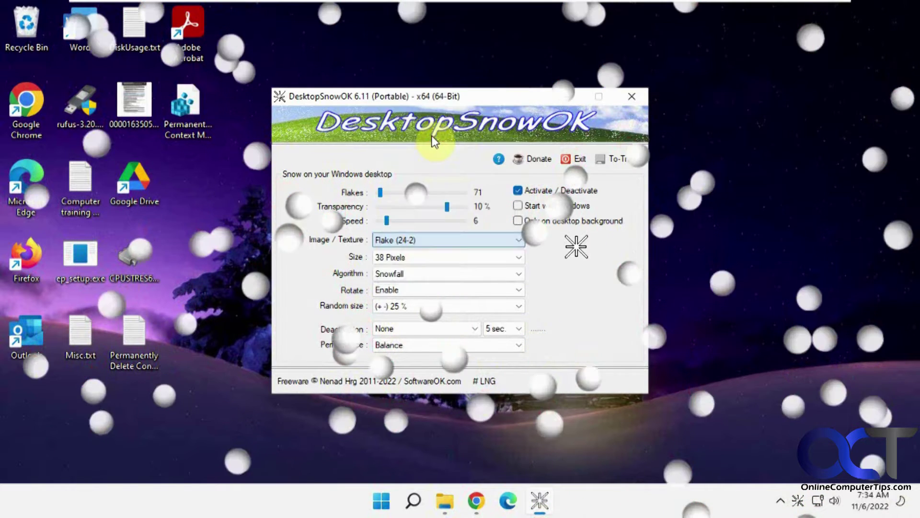
- Try the Flake (24) texture for the falling image
click(524, 242)
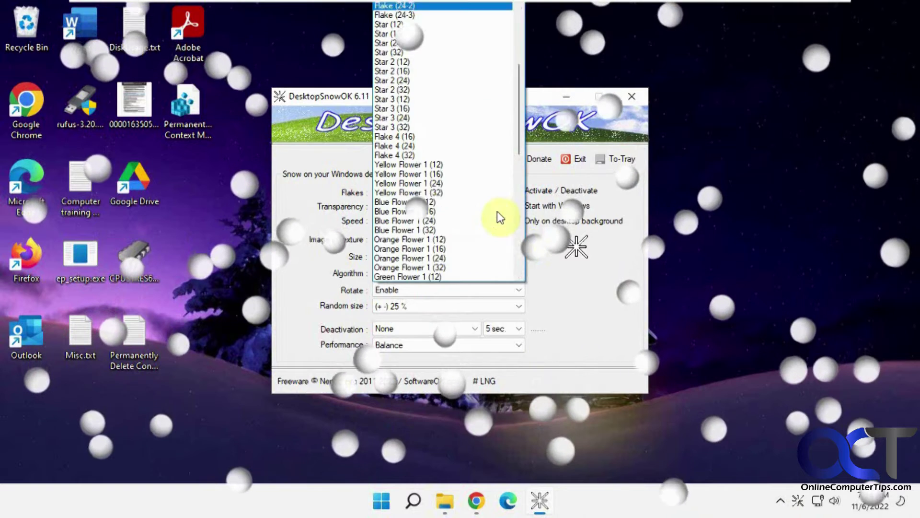
scroll(479, 191, up, 3)
scroll(468, 176, up, 3)
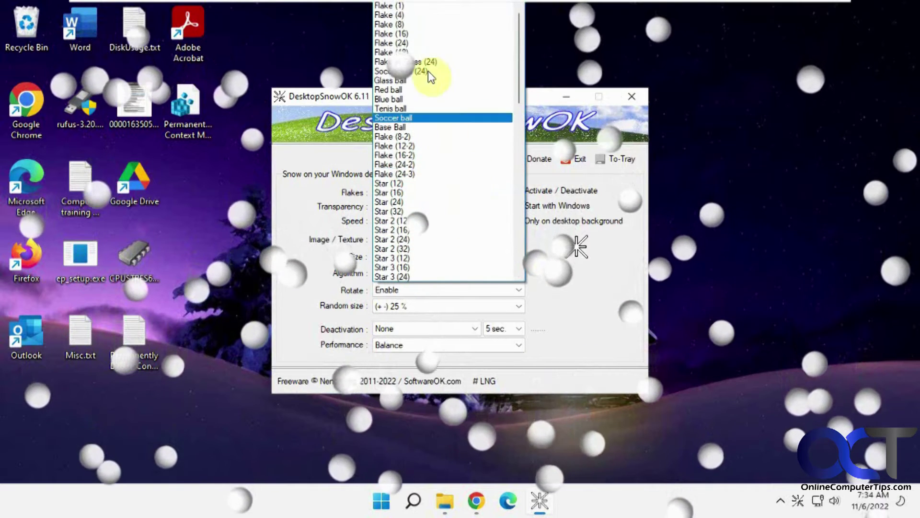
click(417, 43)
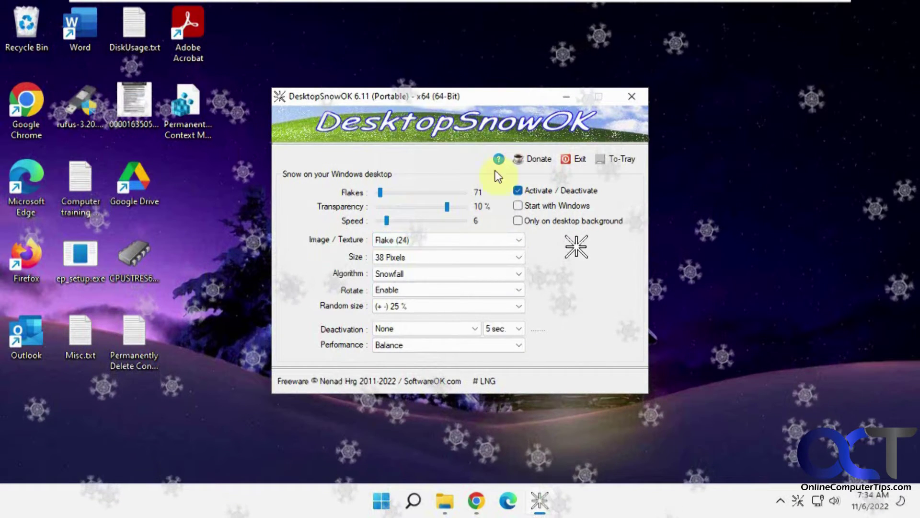
- Set the image texture to Flake (16) and its size to 46 Pixels
click(521, 243)
scroll(475, 172, up, 1)
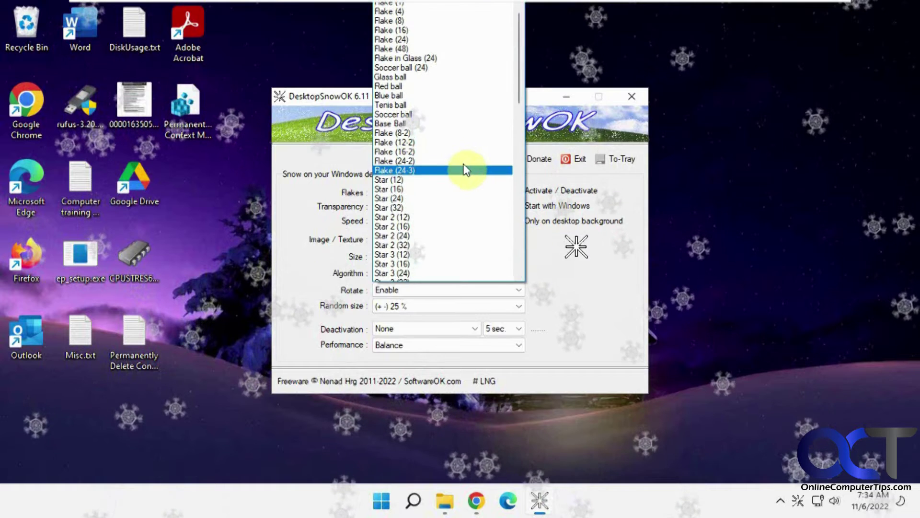
click(416, 35)
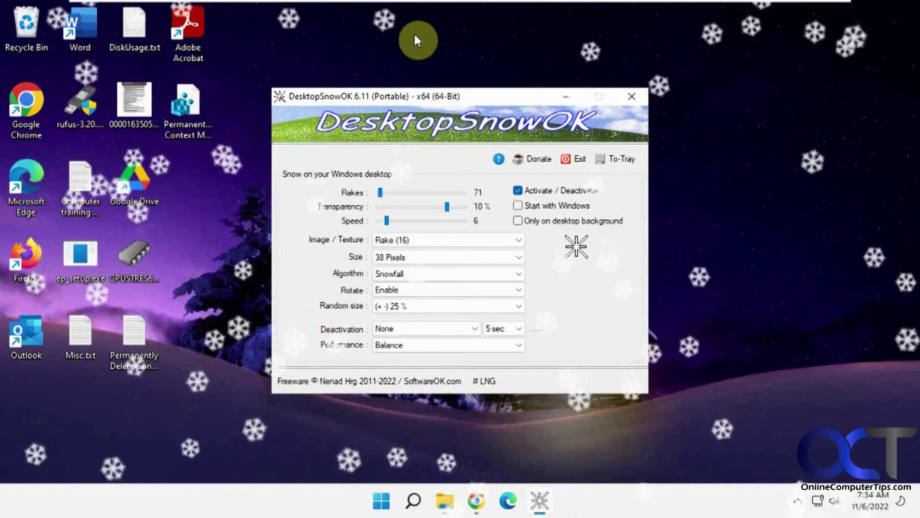
click(516, 259)
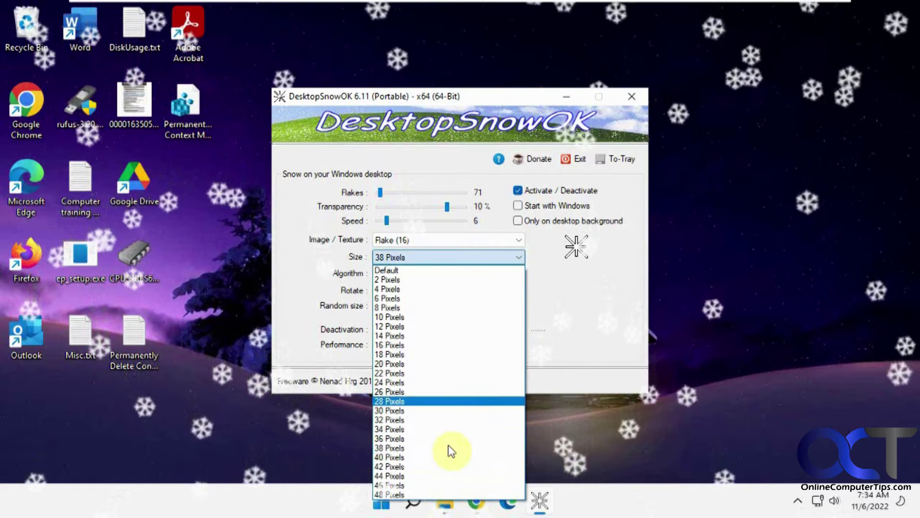
click(420, 485)
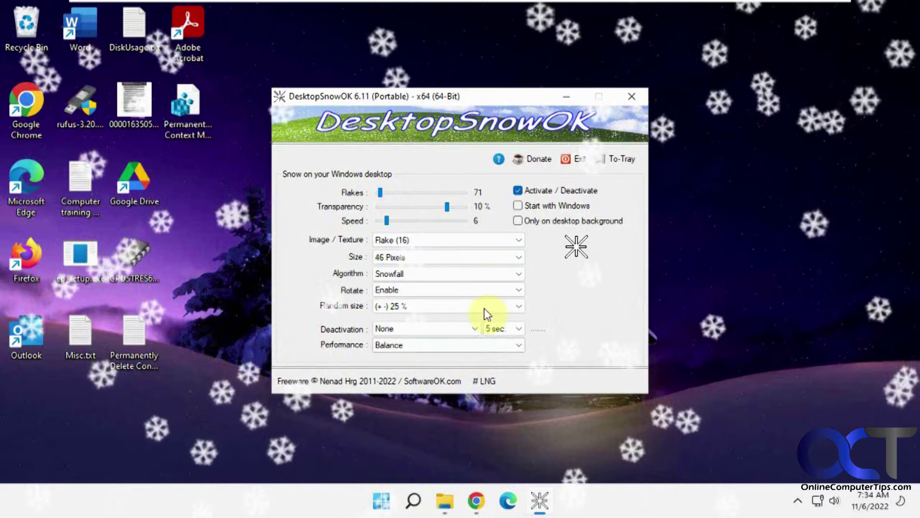
- Try the Blow algorithm, switch back to Snowfall and check the available Rotate options
click(519, 276)
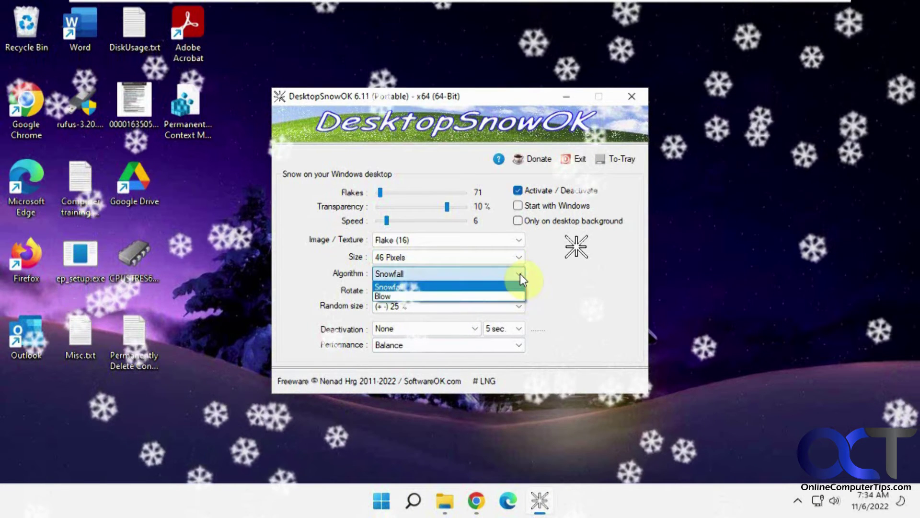
click(500, 295)
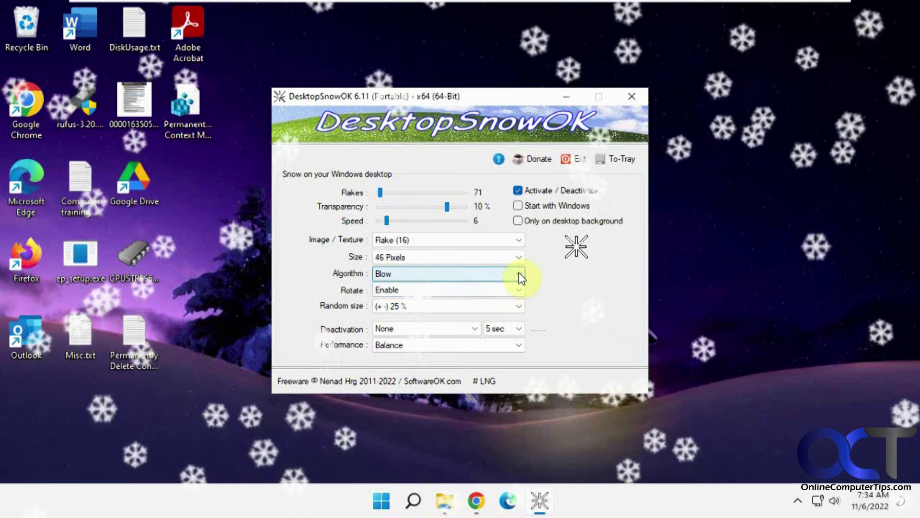
click(519, 273)
click(514, 287)
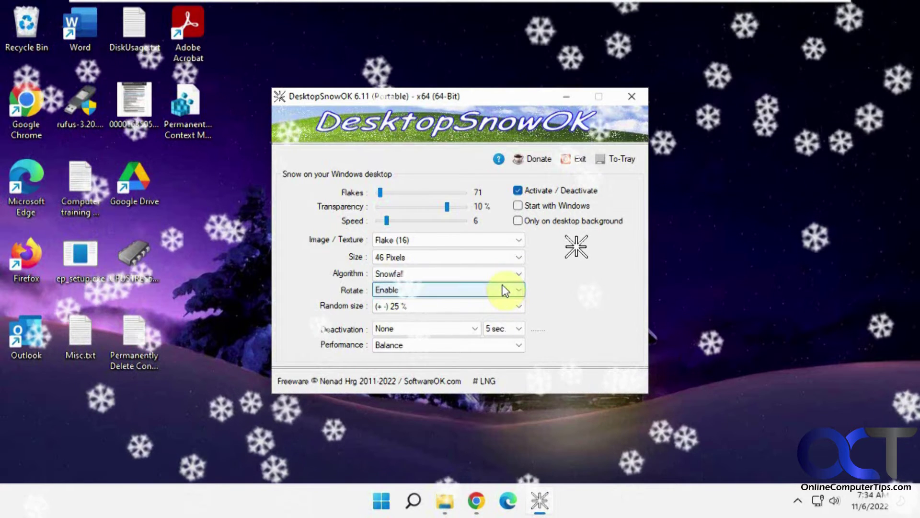
click(517, 289)
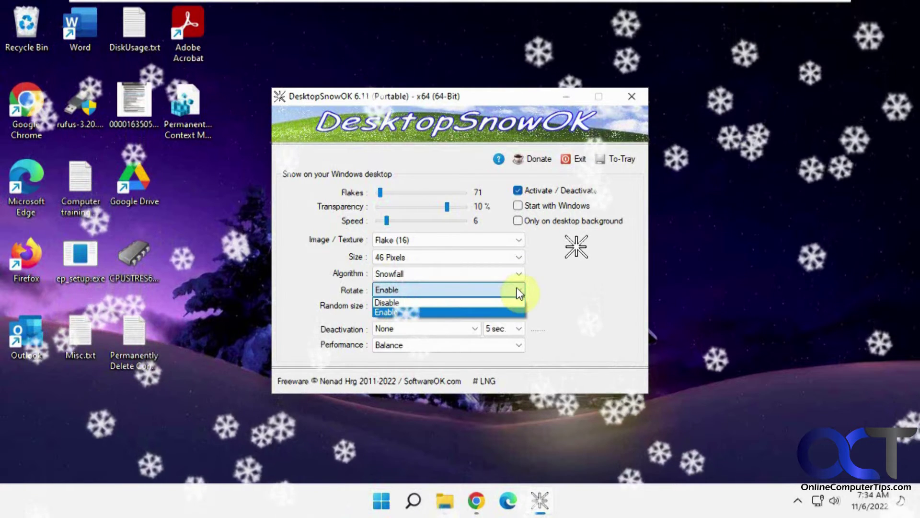
click(518, 289)
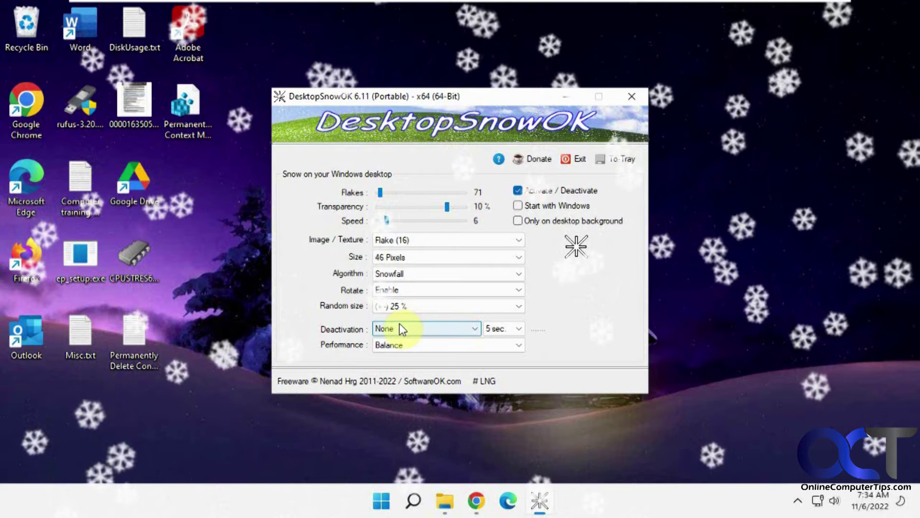
- Try the "If mouse events" deactivation option and set deactivation back to None
click(474, 329)
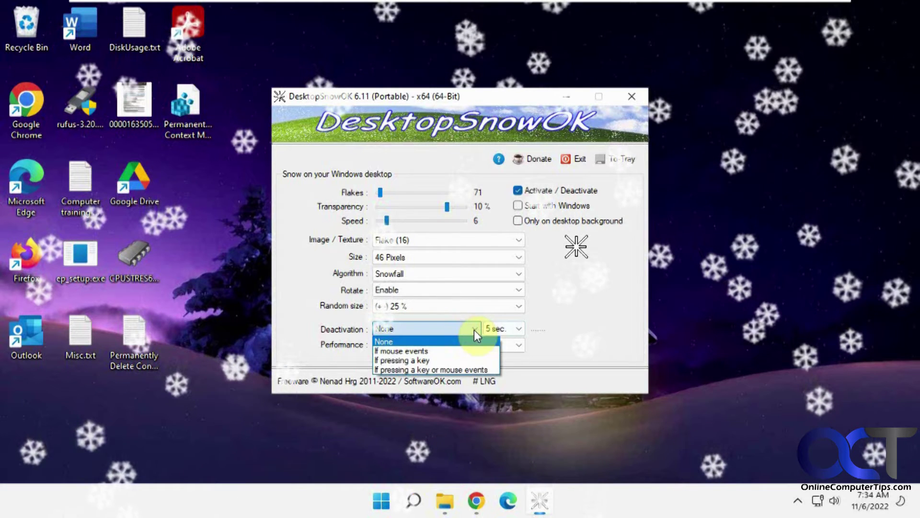
click(445, 351)
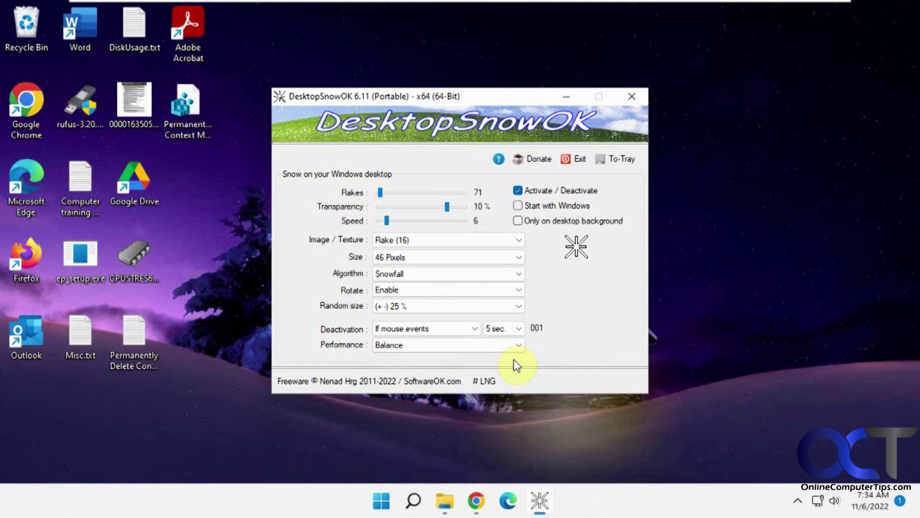
click(473, 329)
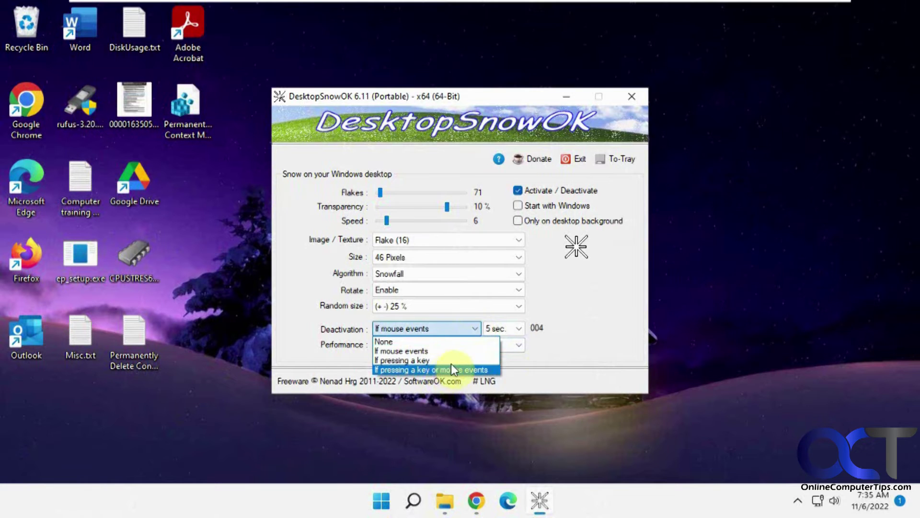
click(434, 342)
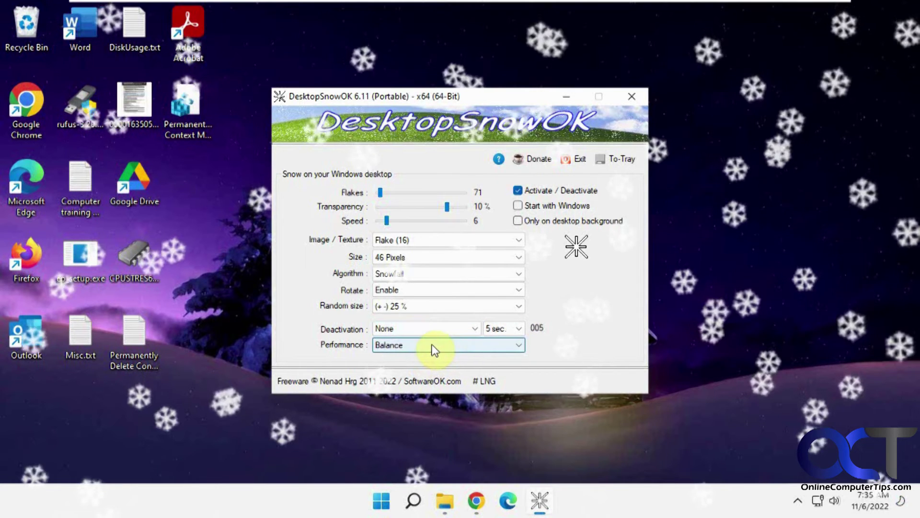
- Set the snow performance to Best snow experience
click(440, 344)
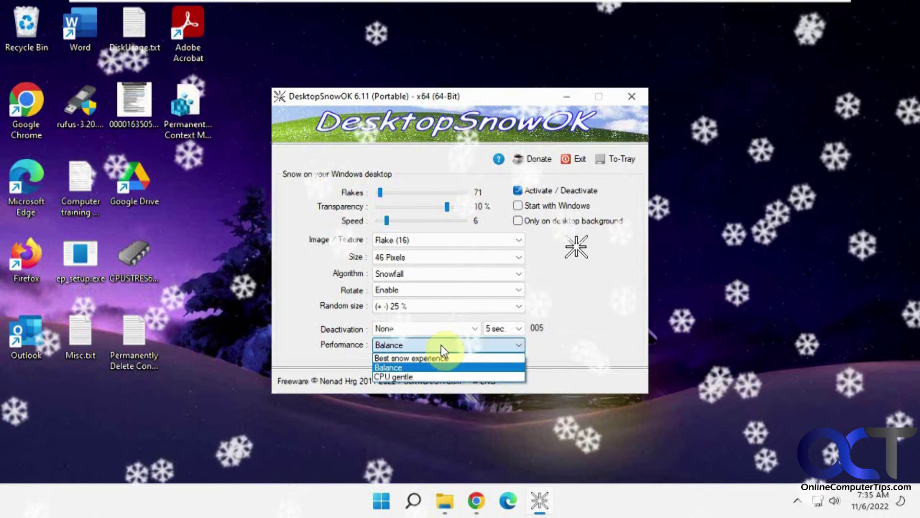
click(403, 358)
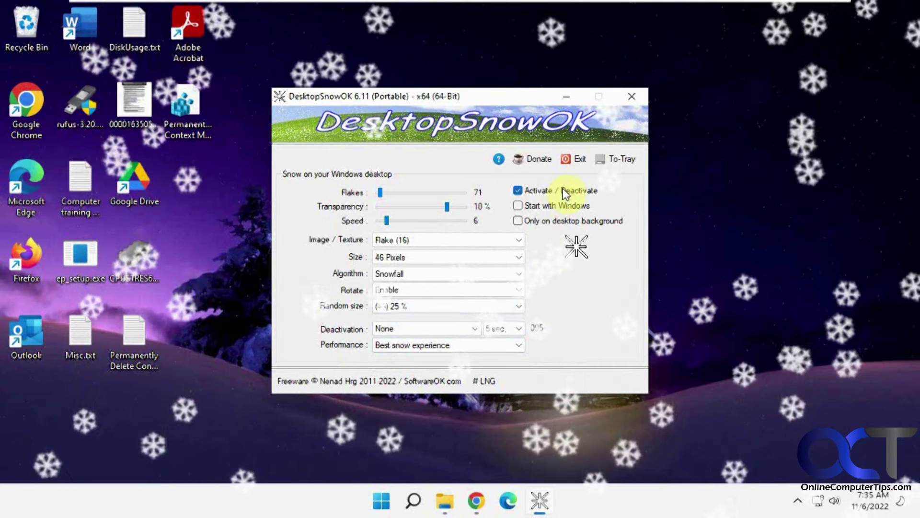
- Deactivate the snow effect and activate it again
click(518, 191)
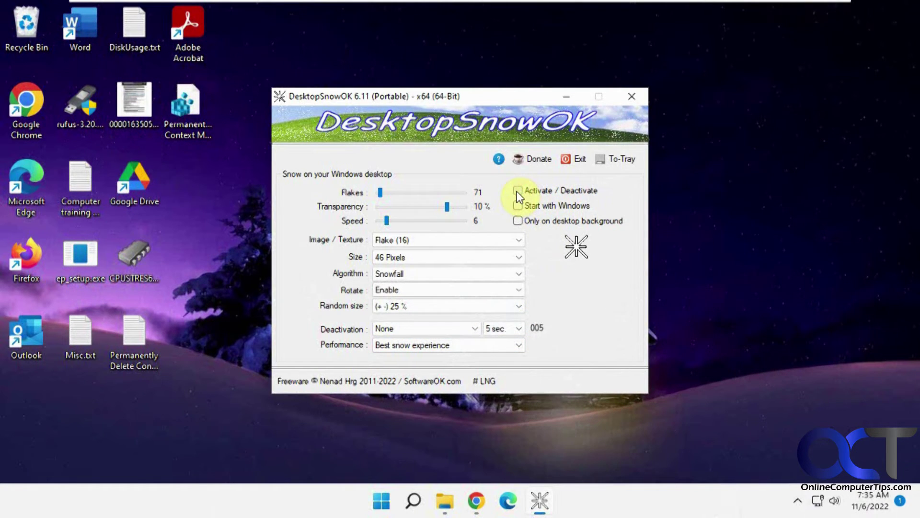
click(518, 192)
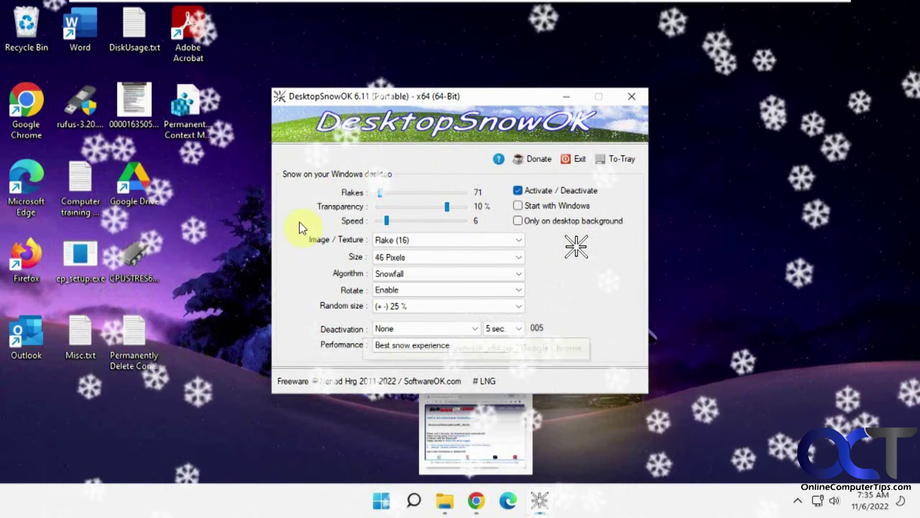
- Switch to the Chrome window with the SoftwareOK download page to view the snow over it
click(479, 496)
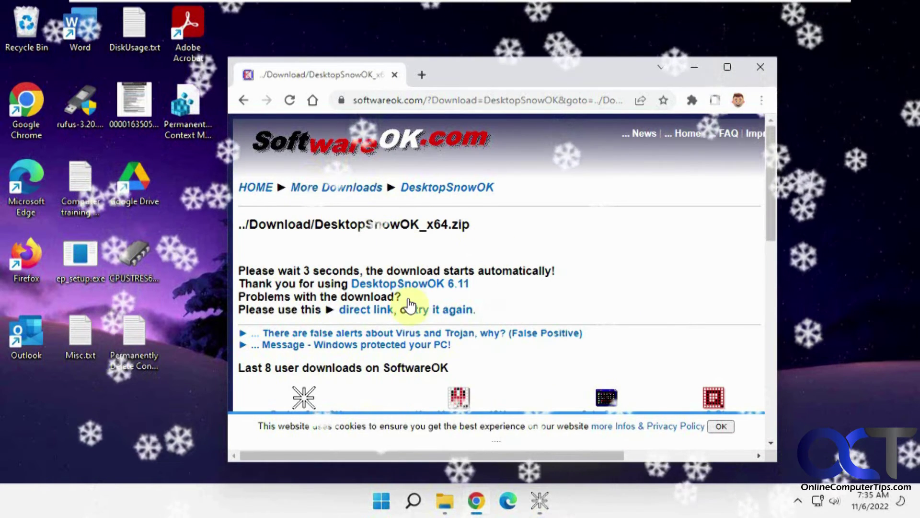
- Restrict the snow to the desktop background only and check the effect by moving the Chrome window slightly before minimising it
click(540, 501)
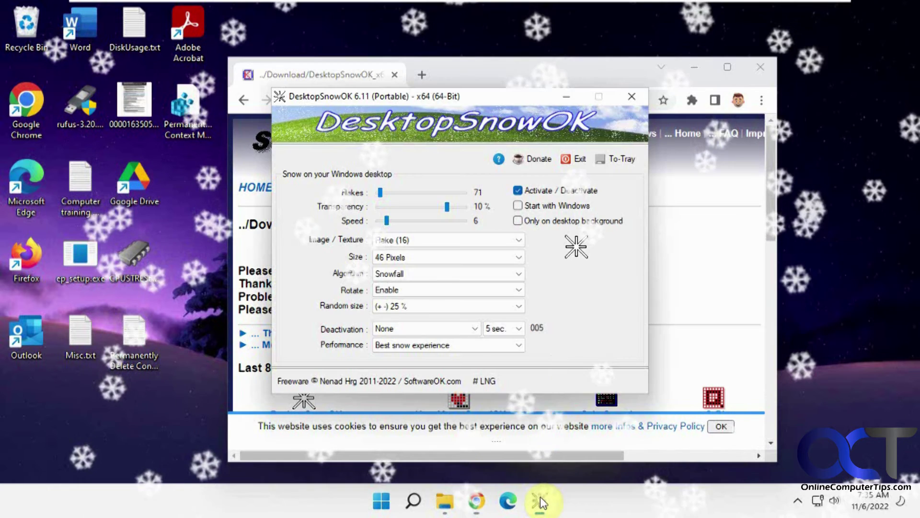
click(518, 221)
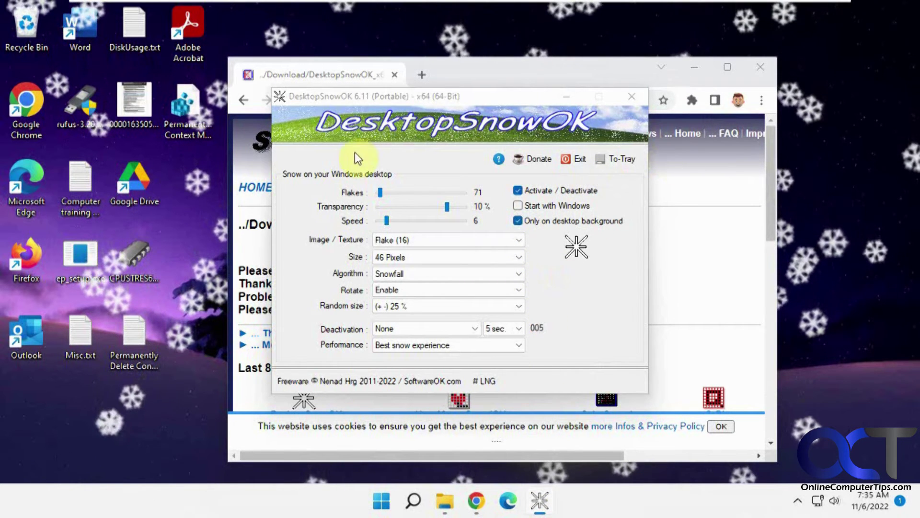
drag(616, 72, 580, 72)
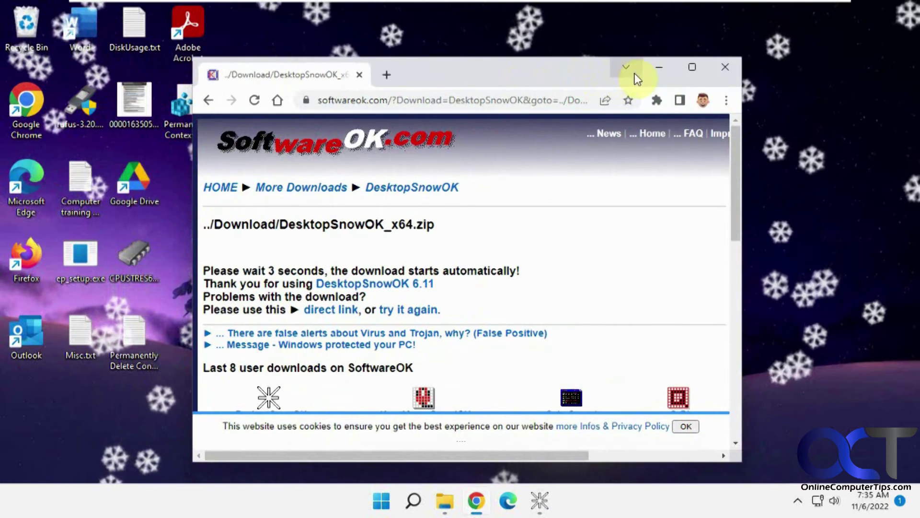
click(660, 67)
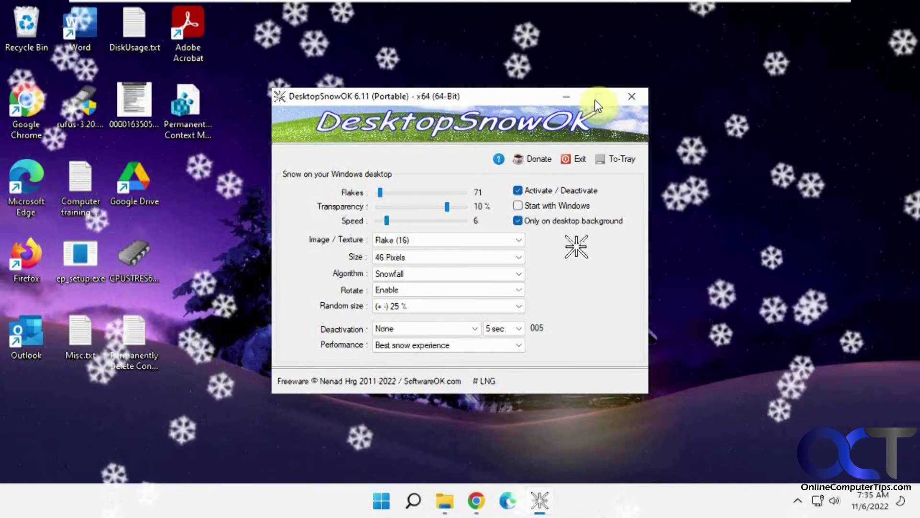
- Close the DesktopSnowOK settings window to the system tray and reopen it from its tray icon
click(629, 99)
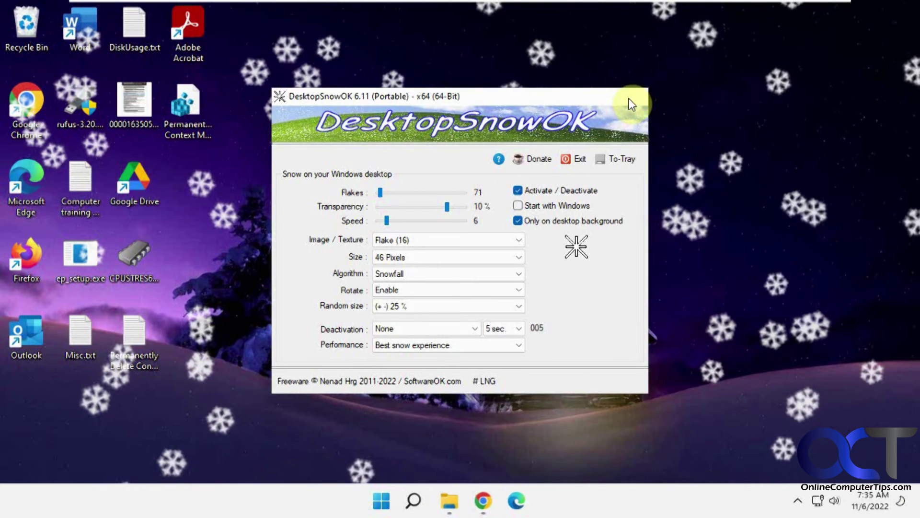
click(799, 501)
click(827, 460)
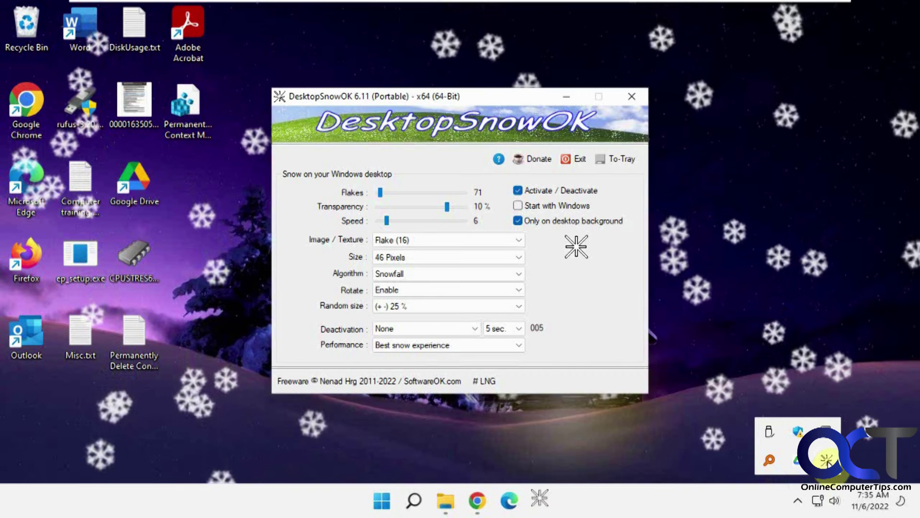
- Look at the options offered by the DesktopSnowOK tray icon, dismiss them, and exit the program completely
right_click(827, 460)
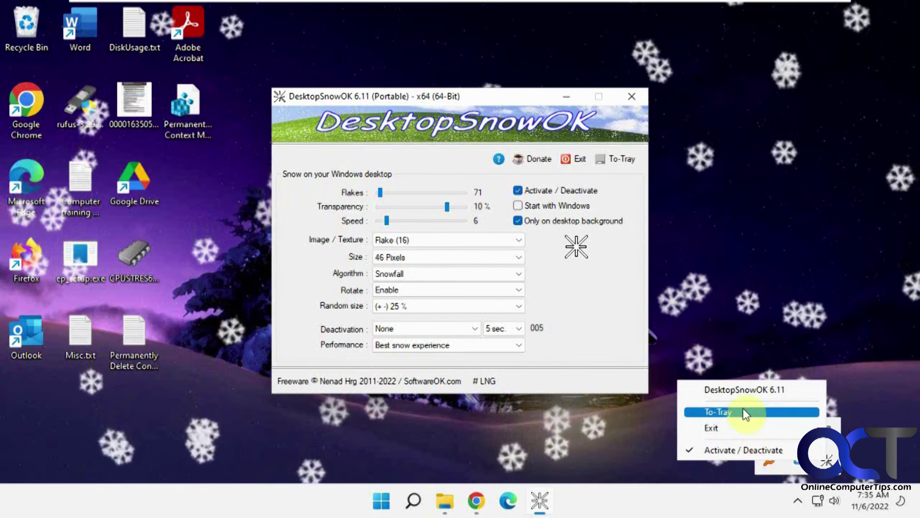
click(563, 314)
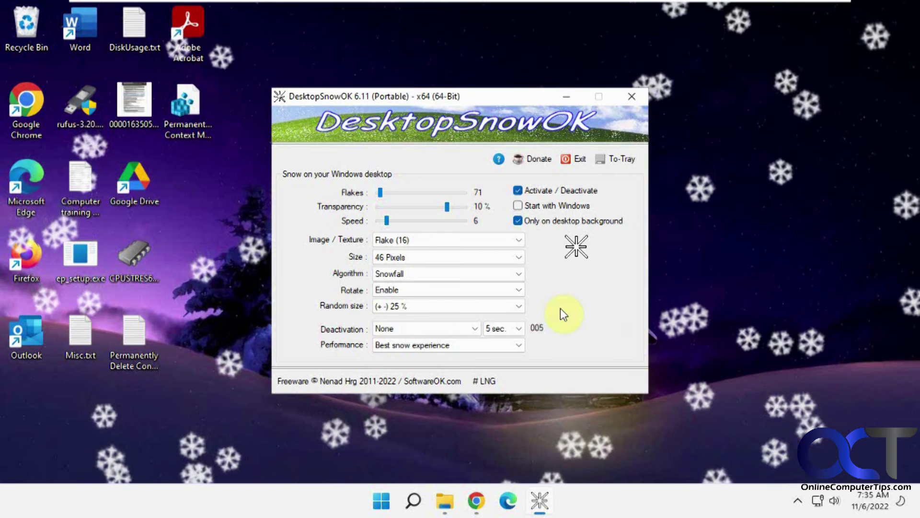
click(574, 159)
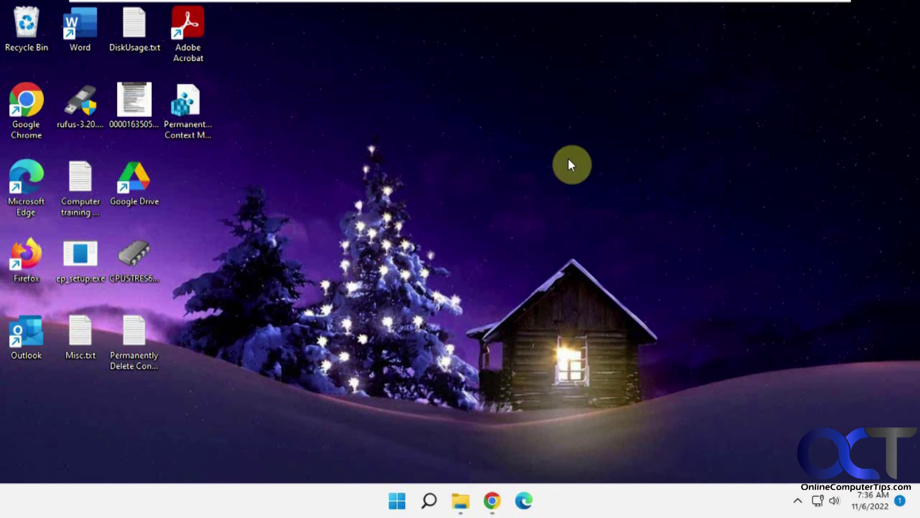